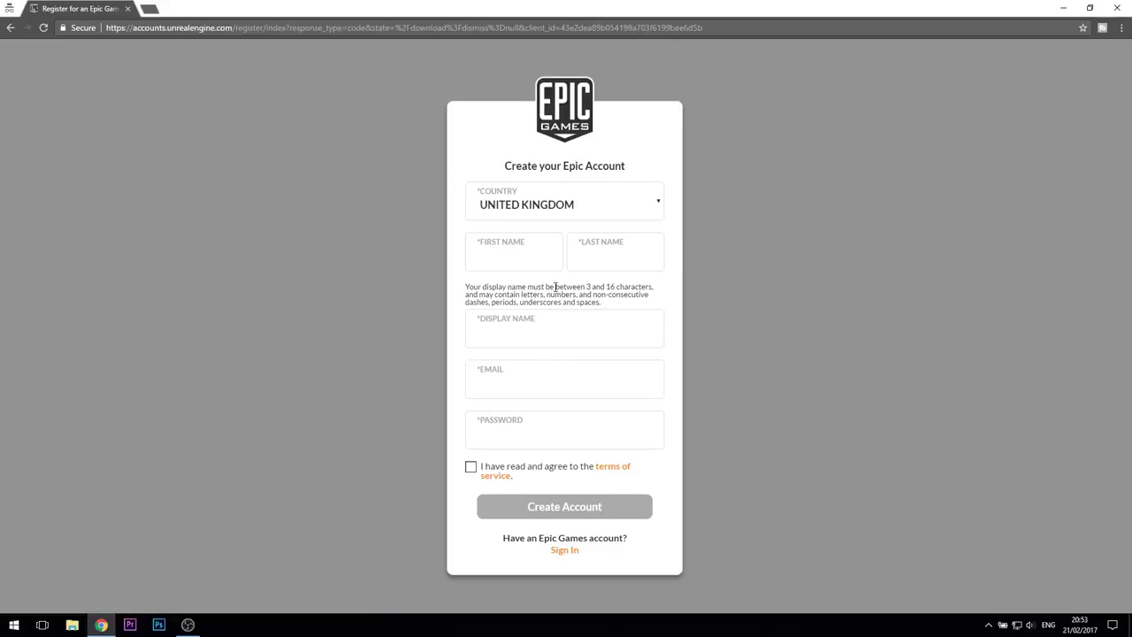
# Step: Keep United Kingdom as the country and enter the first, last and display names
pyautogui.click(513, 212)
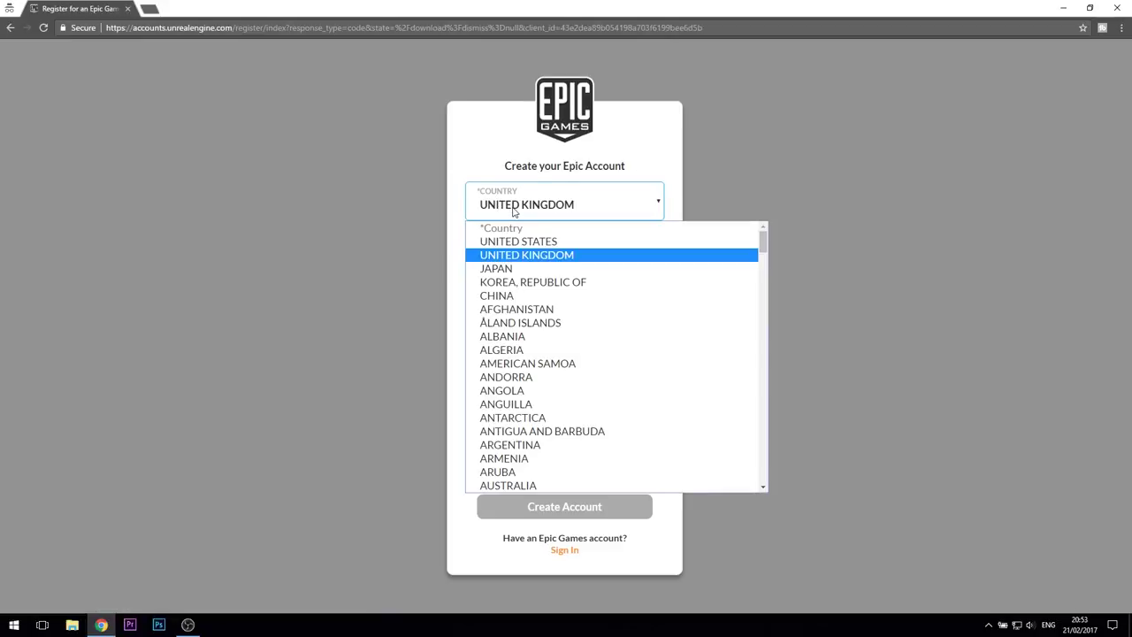
pyautogui.click(513, 212)
pyautogui.click(507, 254)
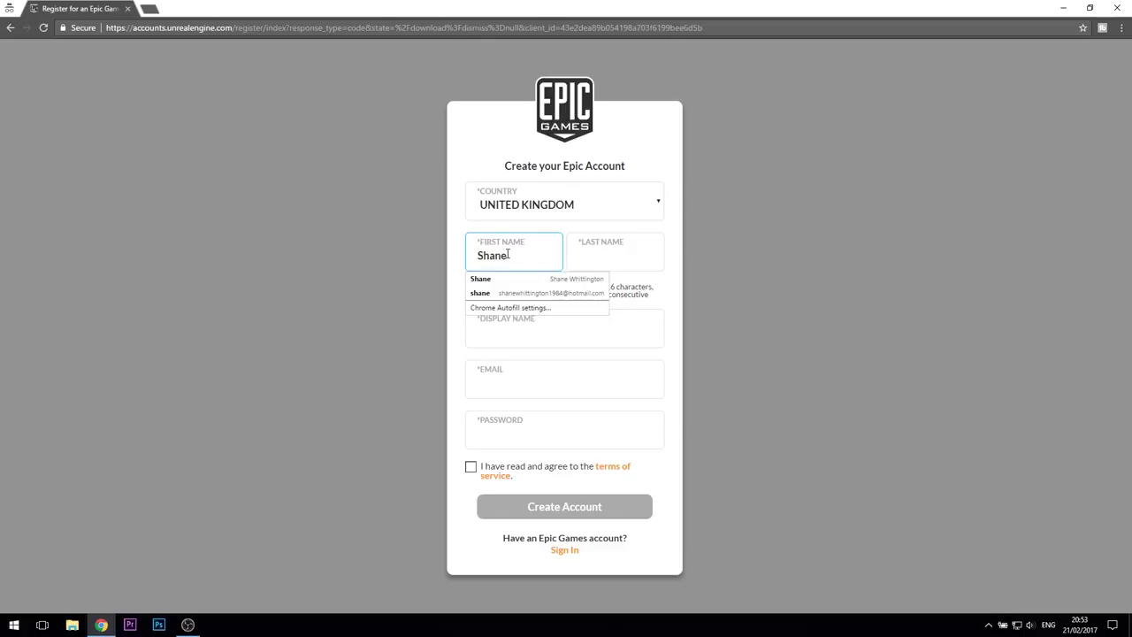
pyautogui.press('Tab')
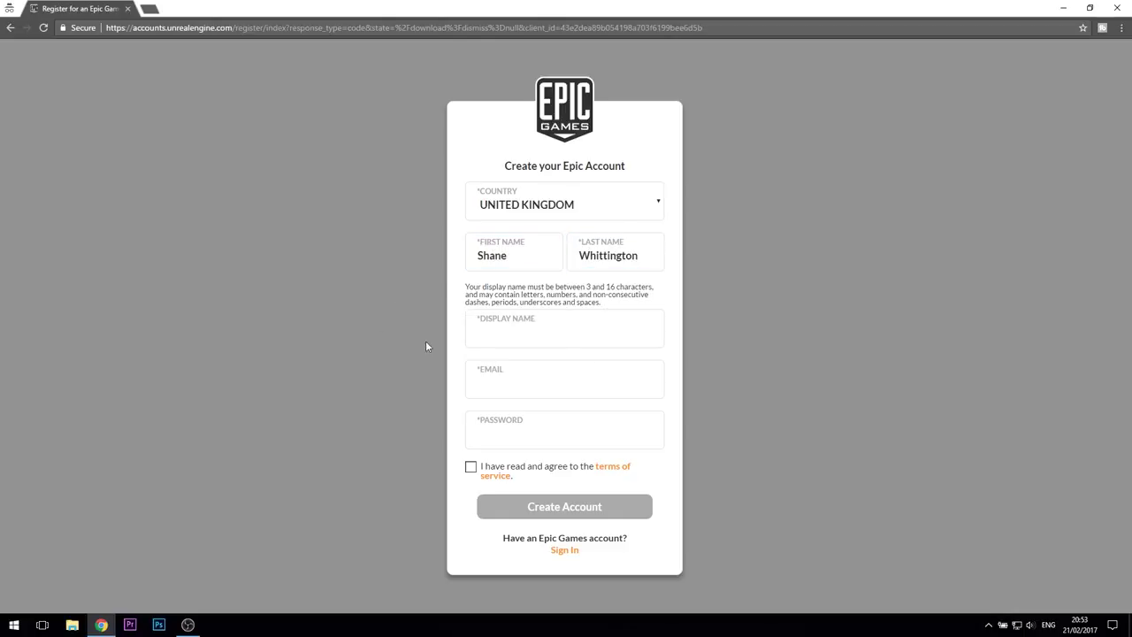
pyautogui.click(494, 333)
# Step: Enter the e-mail address, correcting its typo, then the account password, and accept the terms of service
pyautogui.click(496, 385)
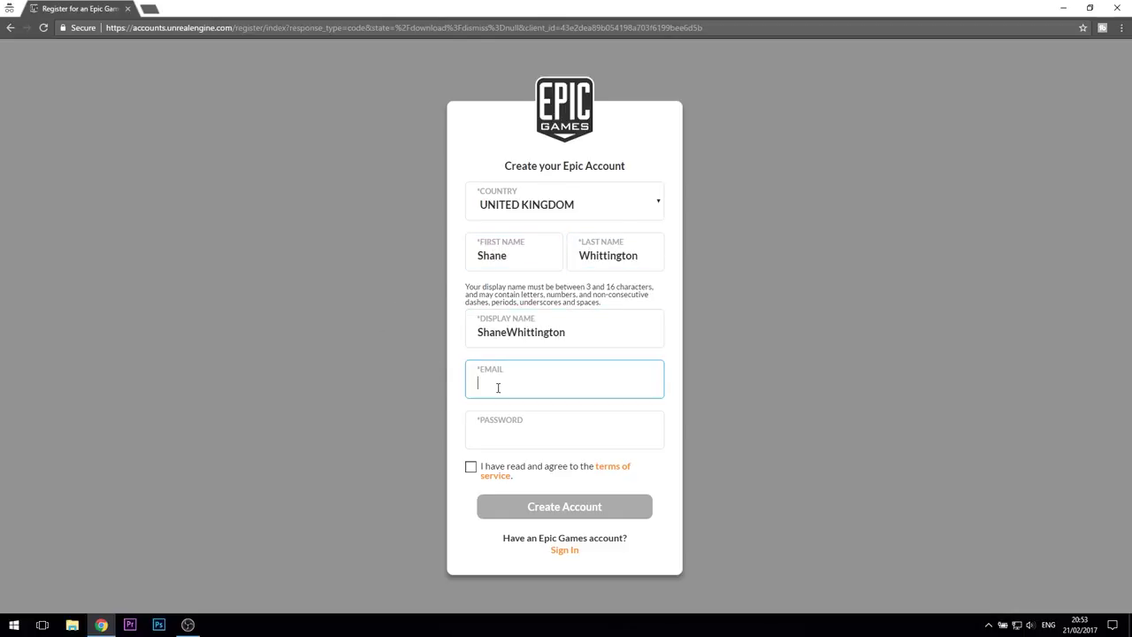
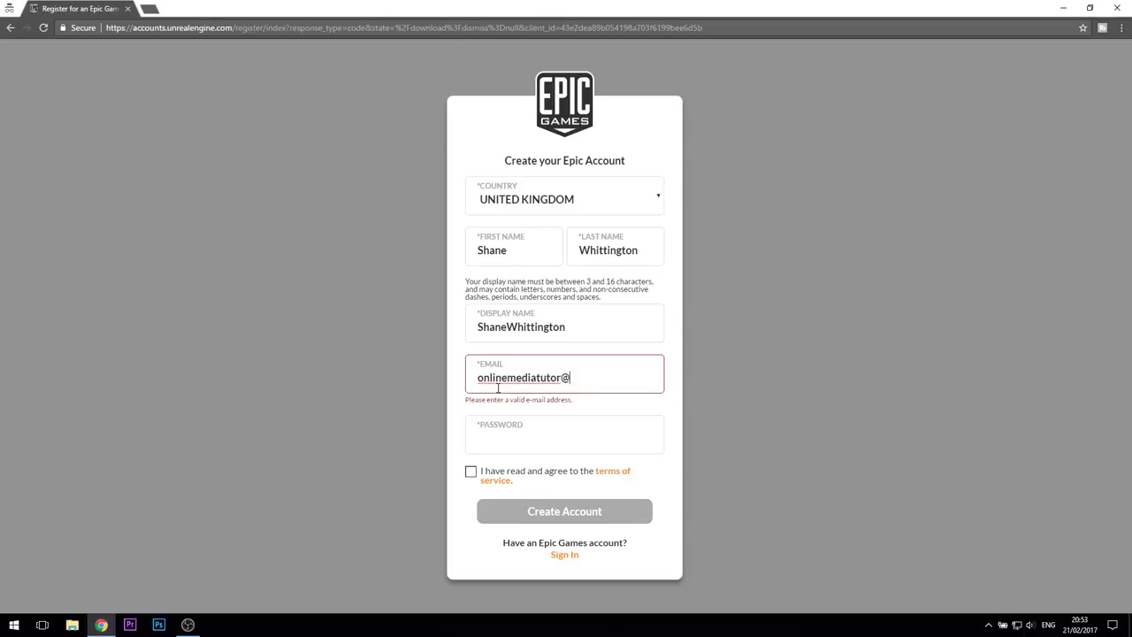
pyautogui.click(498, 433)
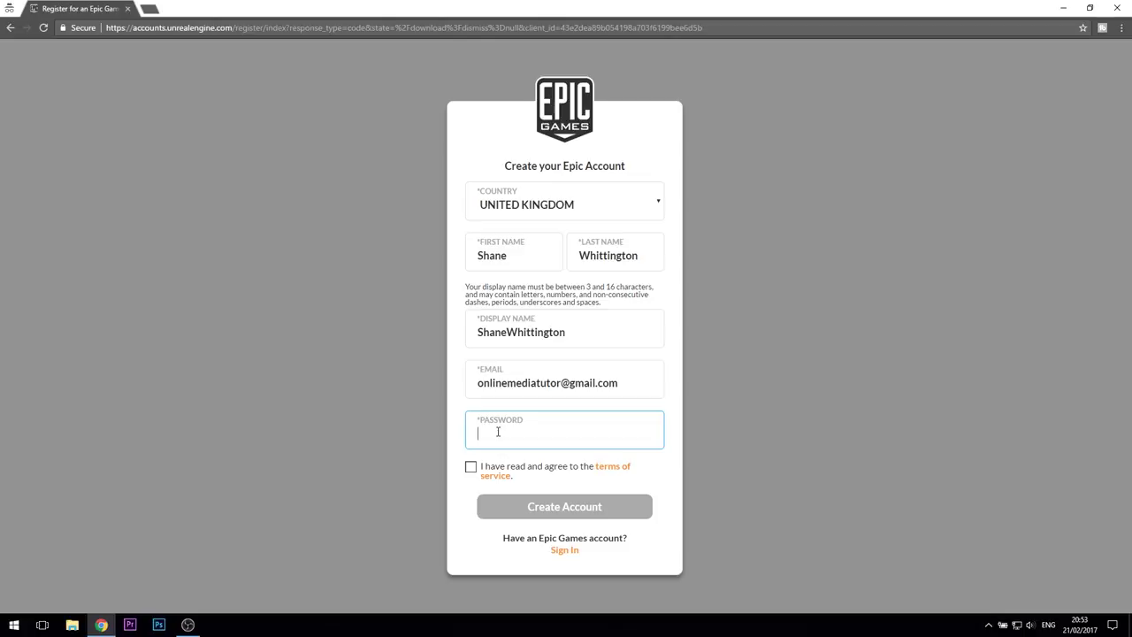
pyautogui.write('**********')
pyautogui.click(470, 467)
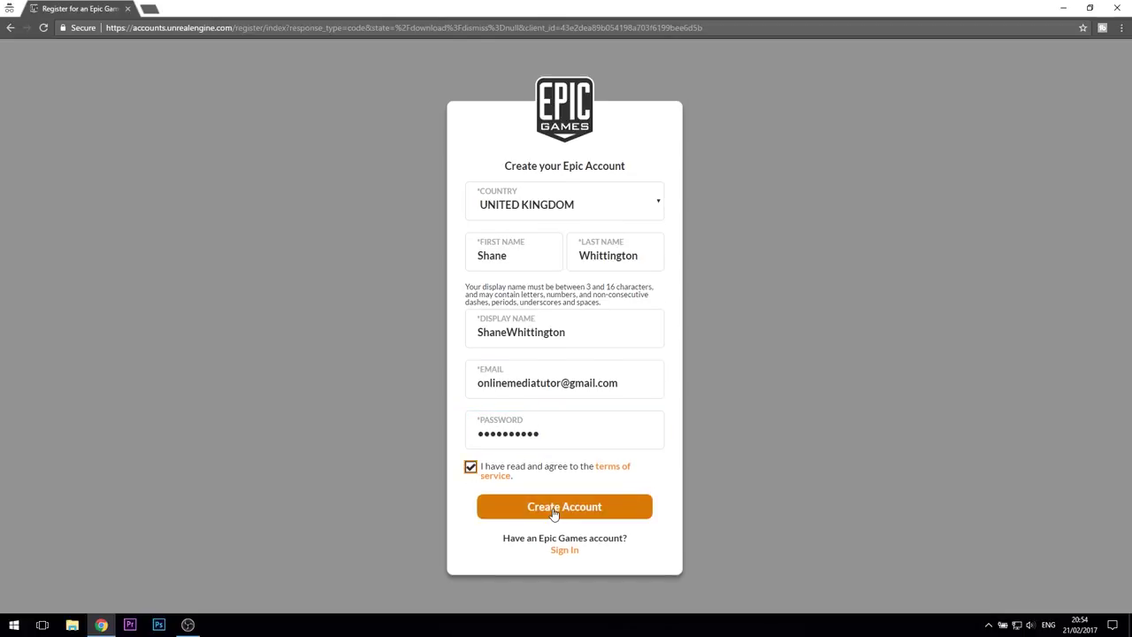
# Step: Create the Epic account, then sign in with the account e-mail and password
pyautogui.click(555, 508)
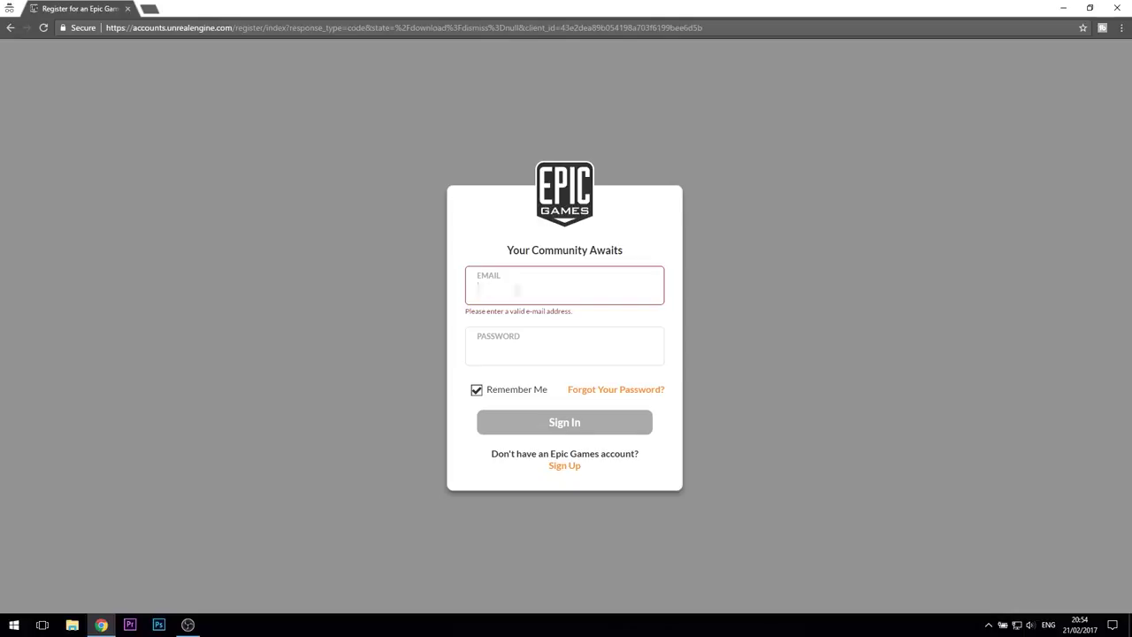
pyautogui.write('@gmail.com')
pyautogui.press('Tab')
pyautogui.write('********')
pyautogui.press('Return')
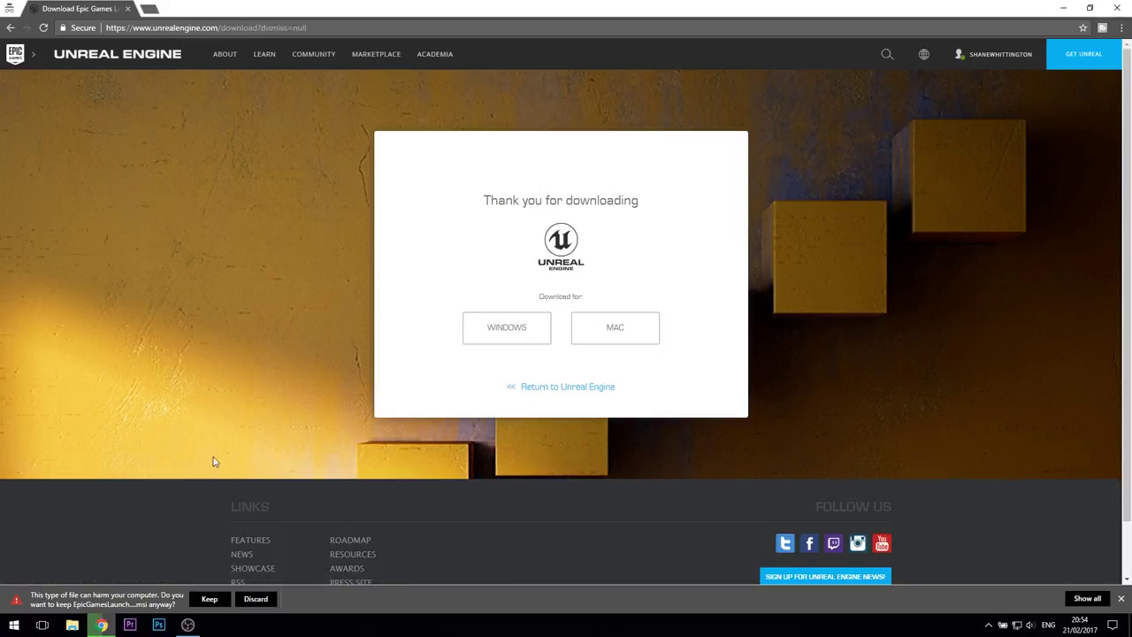
# Step: Keep the downloaded launcher .msi, run it, and install the launcher into the default folder
pyautogui.click(206, 600)
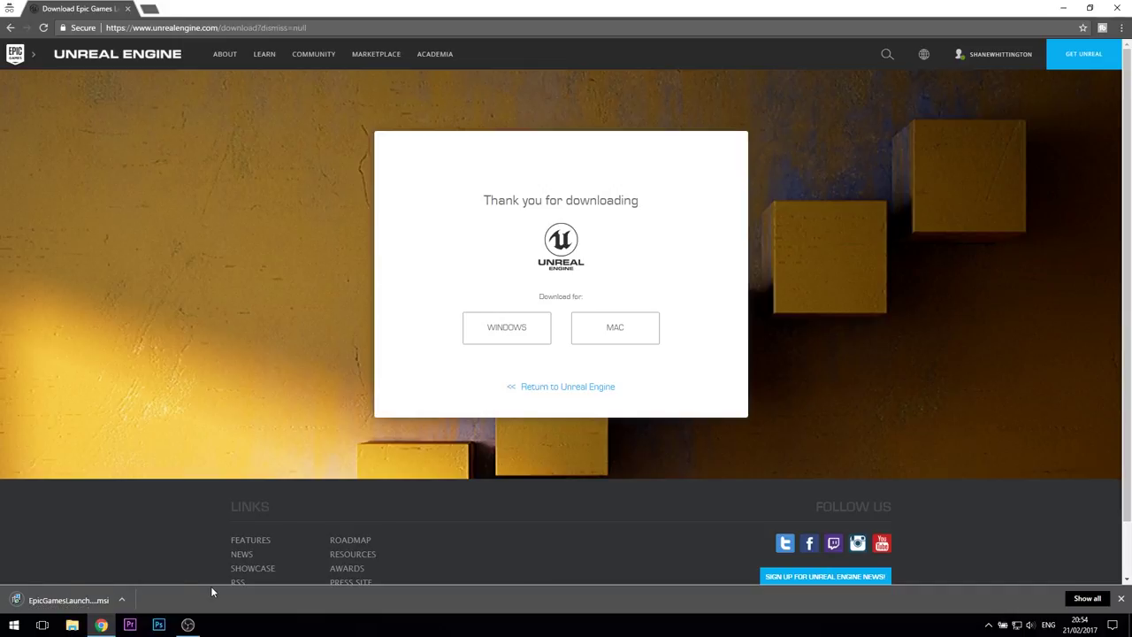
pyautogui.click(70, 602)
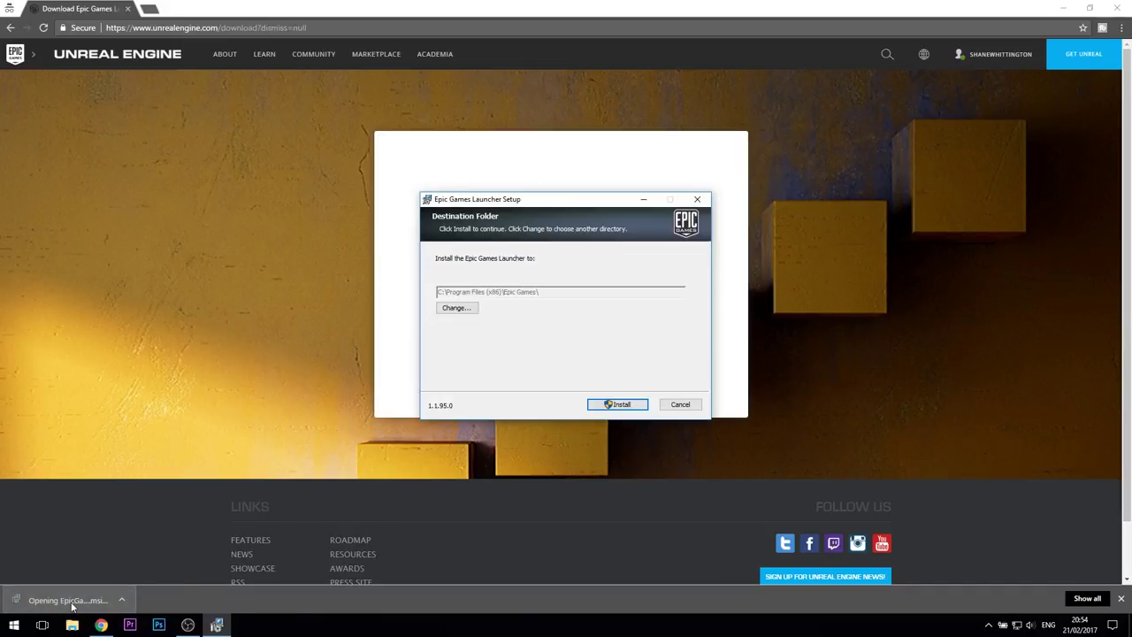
pyautogui.click(615, 405)
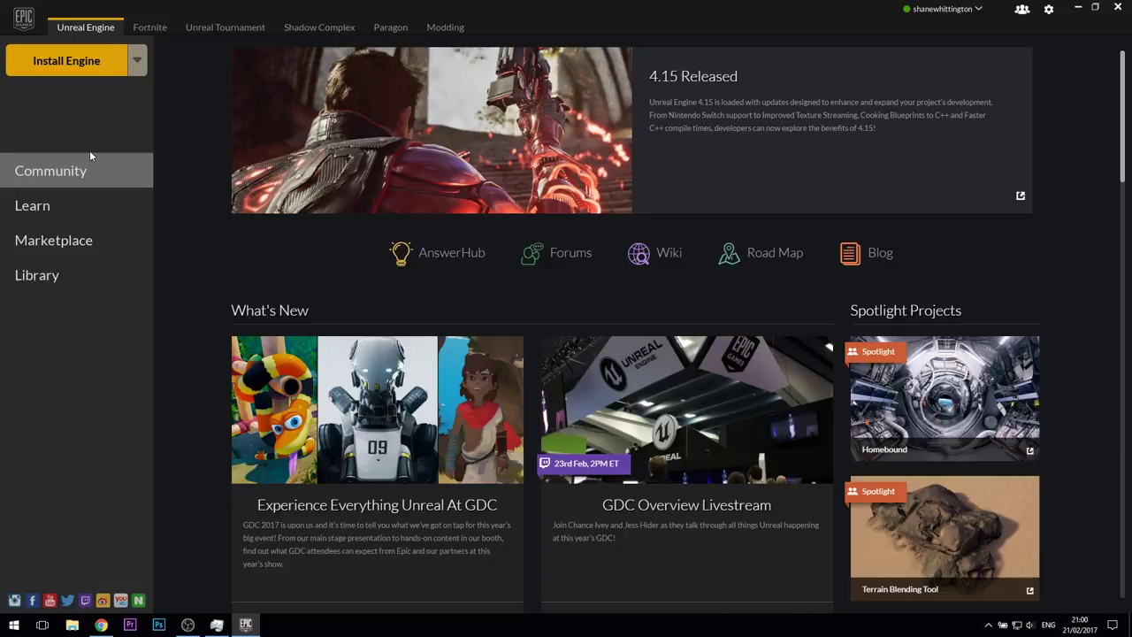
# Step: Install Unreal Engine 4.15.0 into C:/Program Files/Epic Games
pyautogui.click(79, 62)
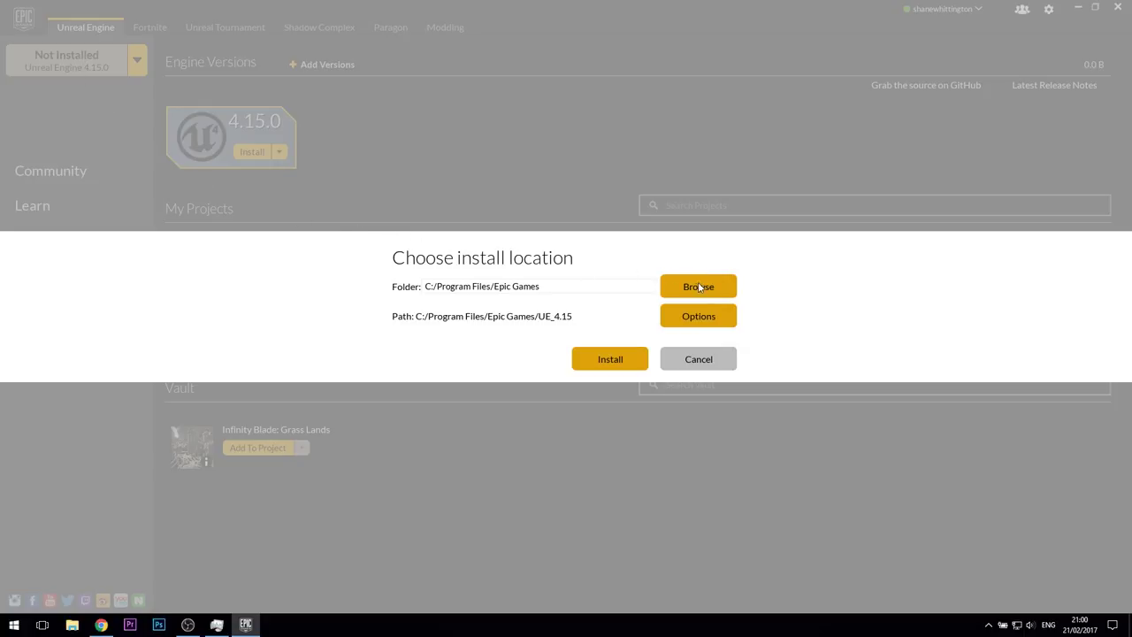
pyautogui.click(613, 353)
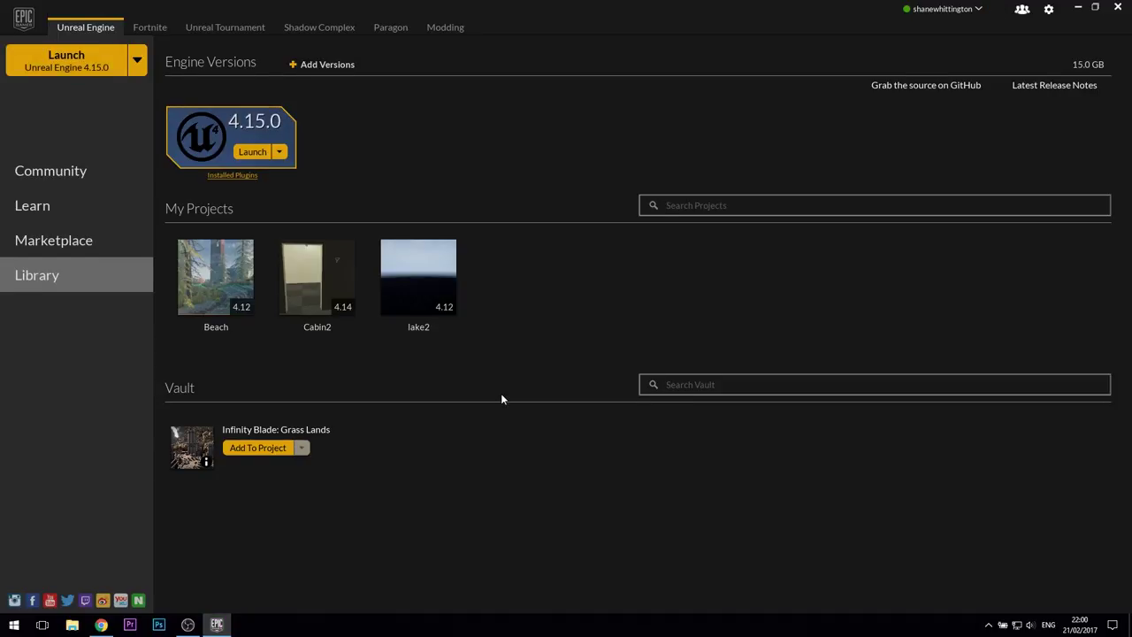
# Step: Launch Unreal Engine 4.15.0 from its Library engine tile
pyautogui.click(252, 152)
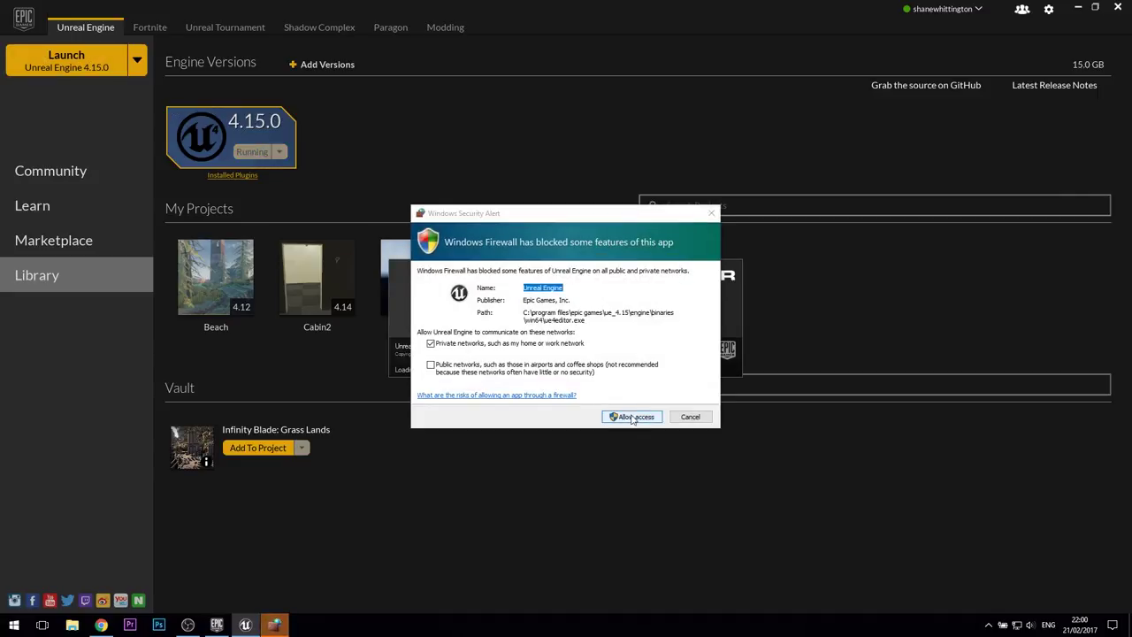
# Step: Allow the Unreal Engine editor network access through Windows Firewall
pyautogui.click(632, 417)
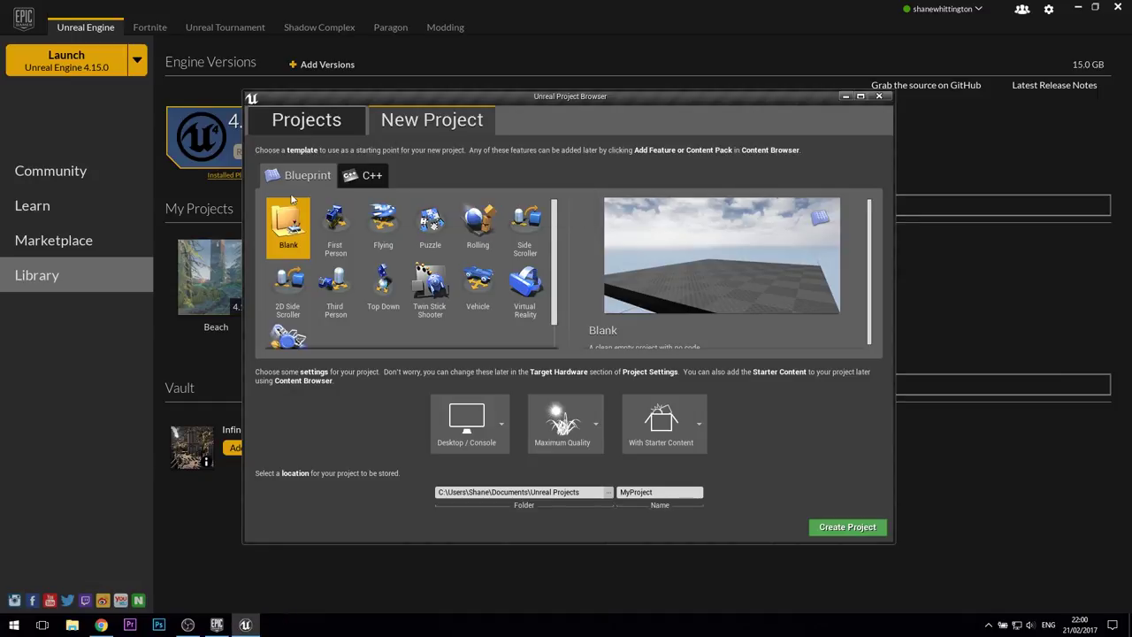